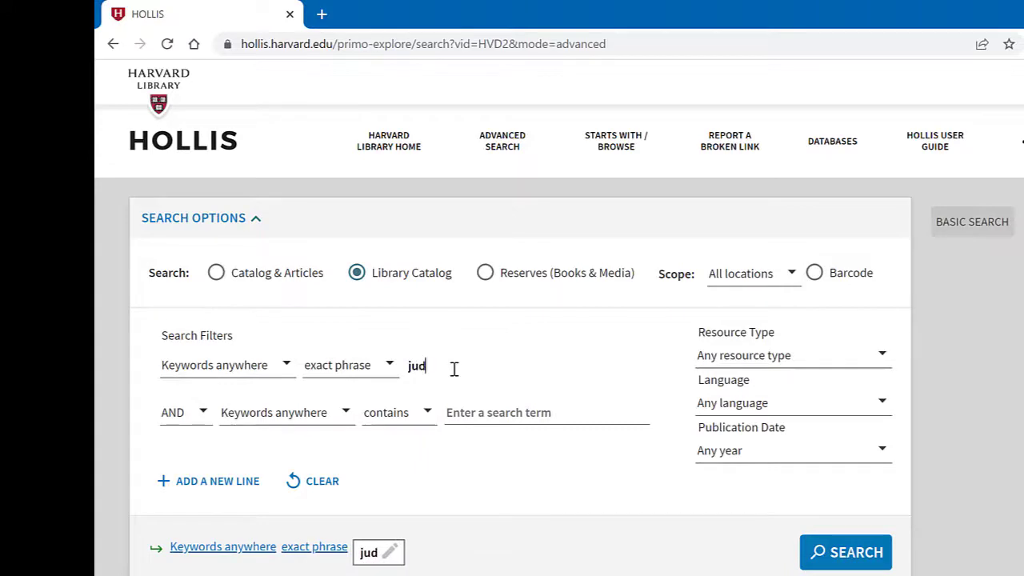
Enter "judicial review" as the exact phrase in the first keyword line of the advanced search
type("l")
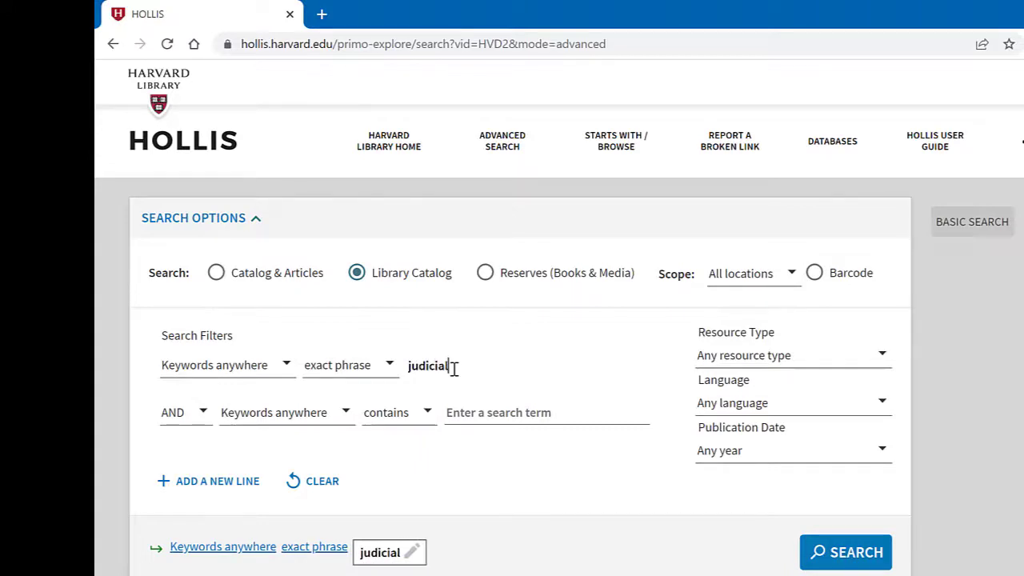
type(" re")
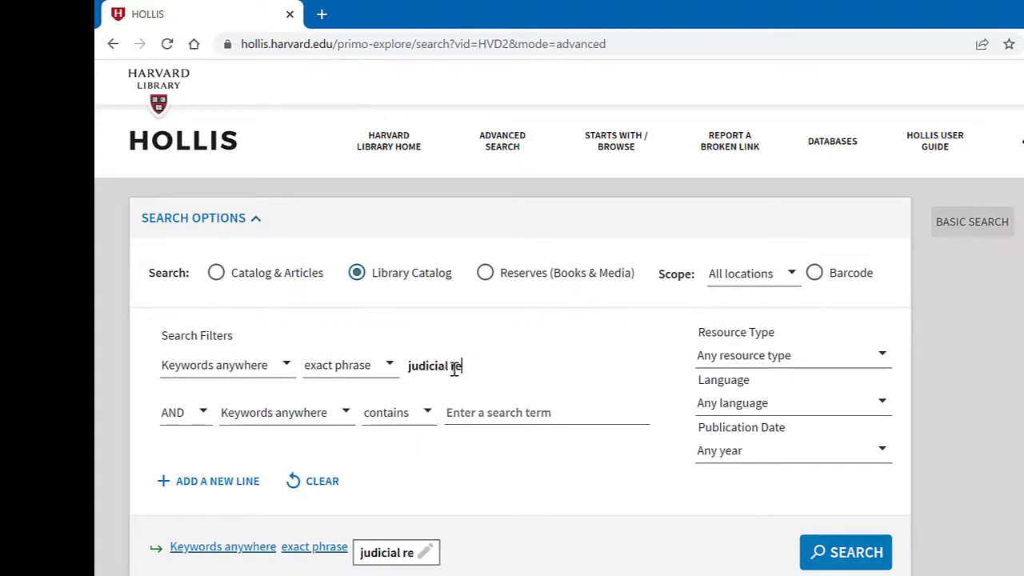
type("view")
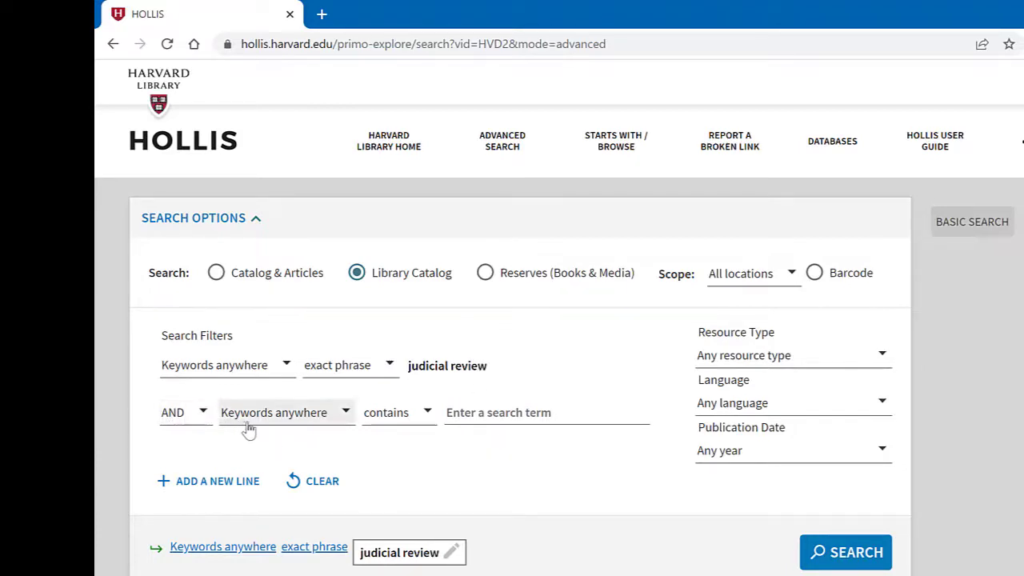
Add "harvard law school thesis" as an exact phrase in the second keyword line and run the search
left_click(395, 415)
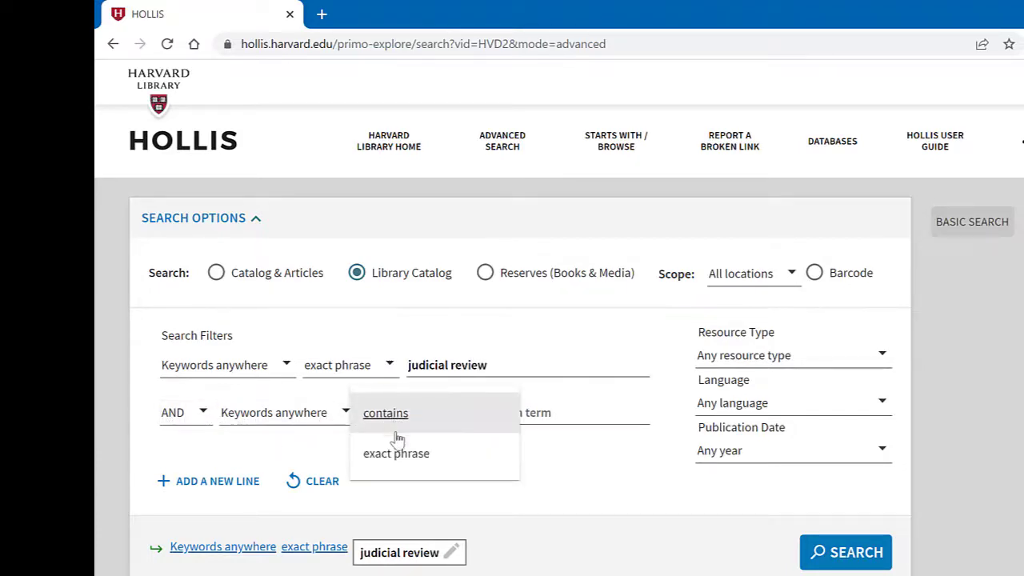
left_click(396, 453)
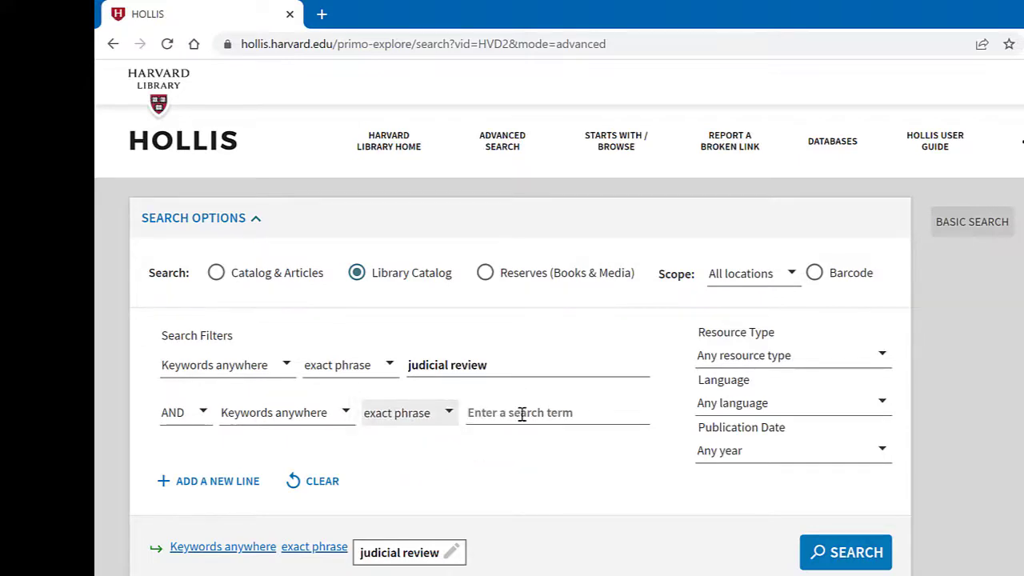
left_click(520, 413)
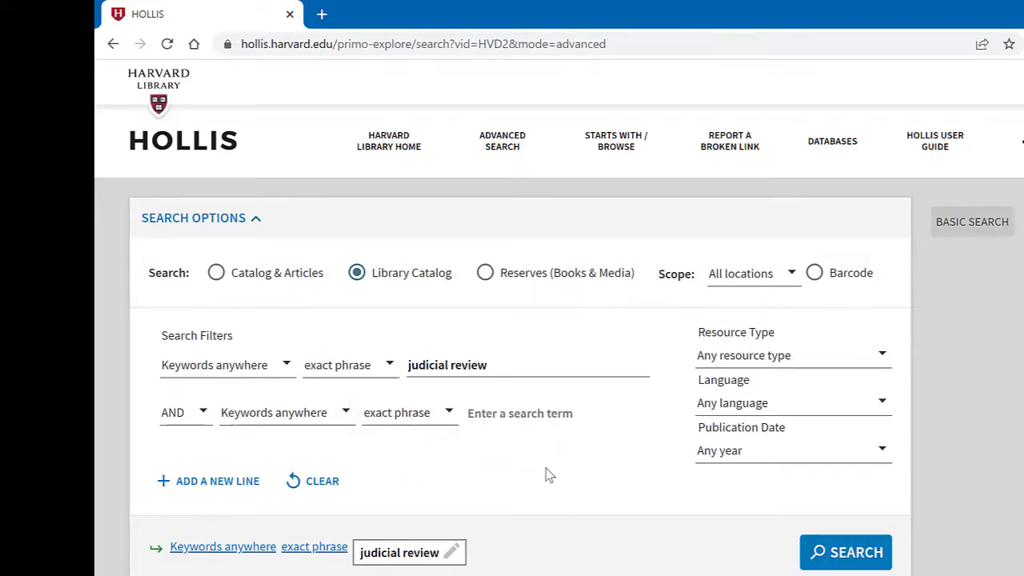
type("harva")
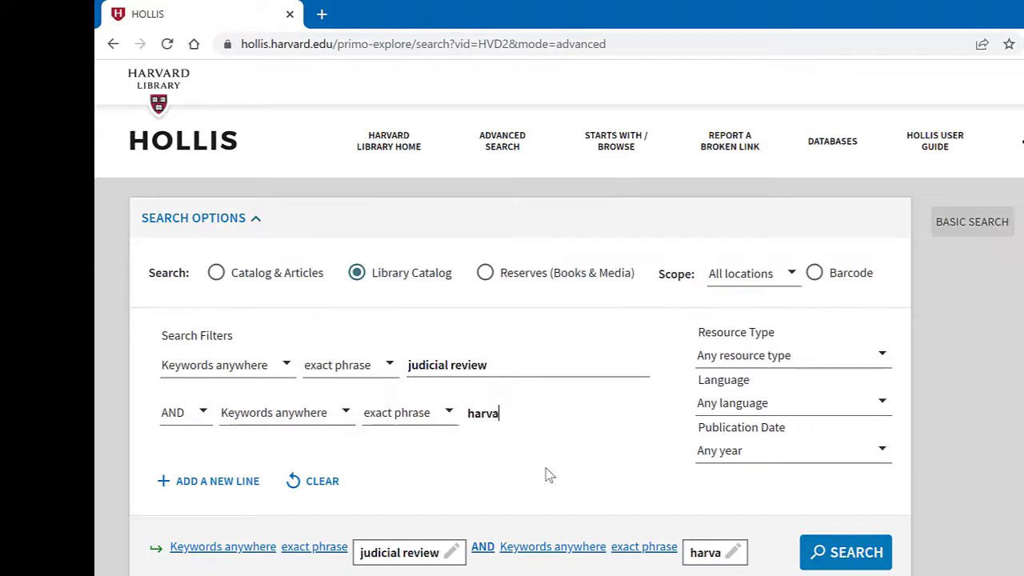
type("rd law sc")
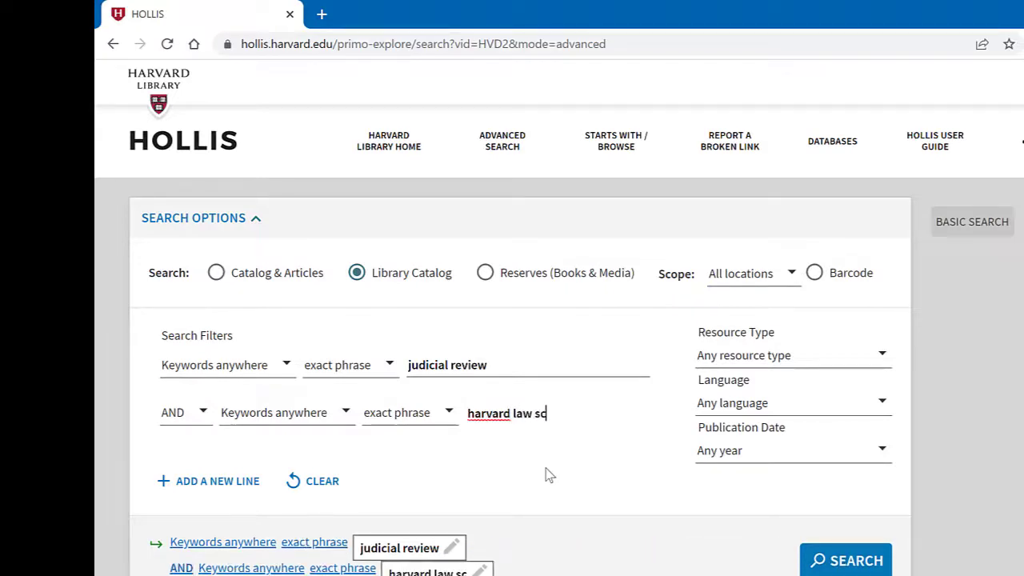
type("hool the")
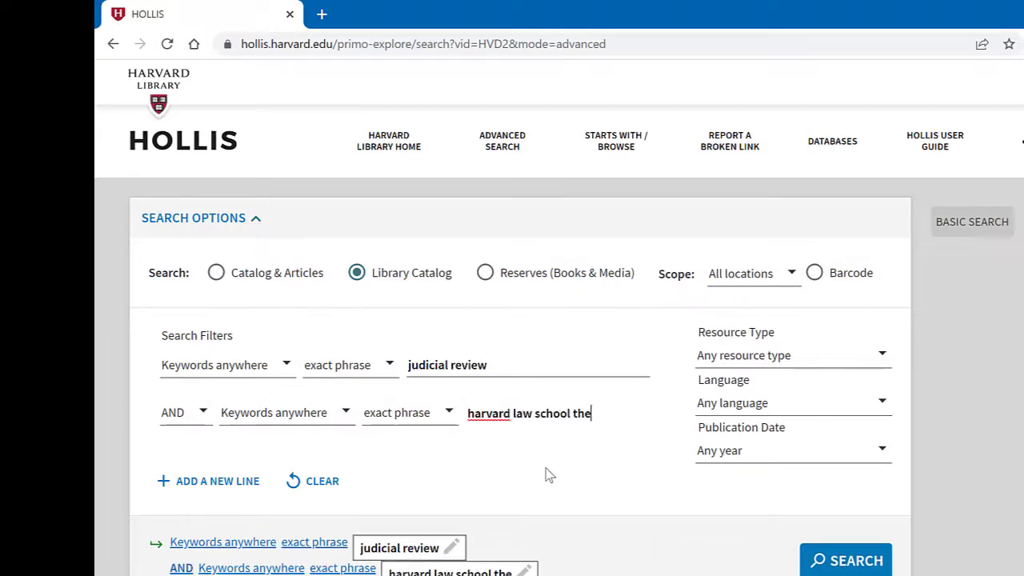
type("sis")
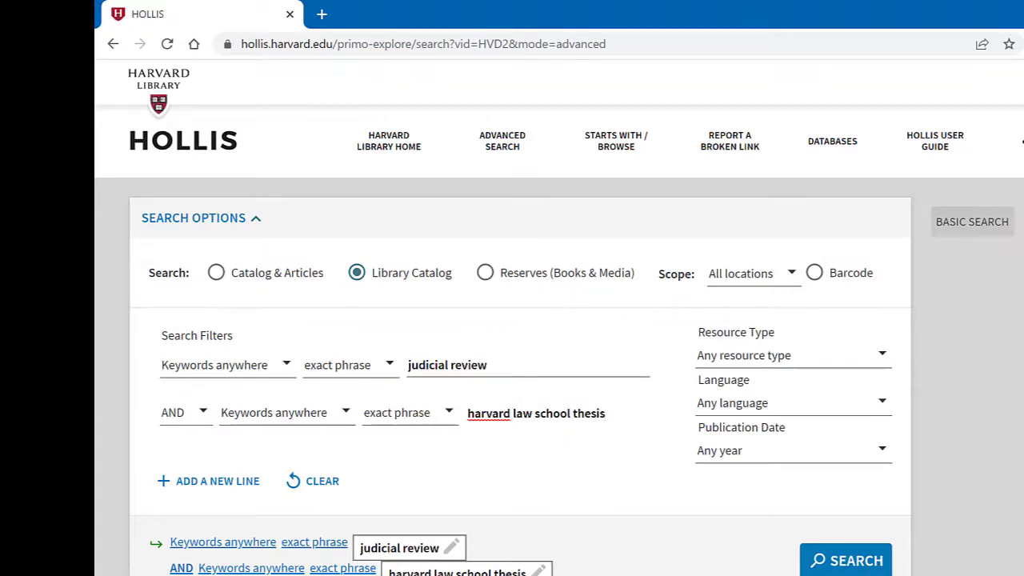
left_click(833, 565)
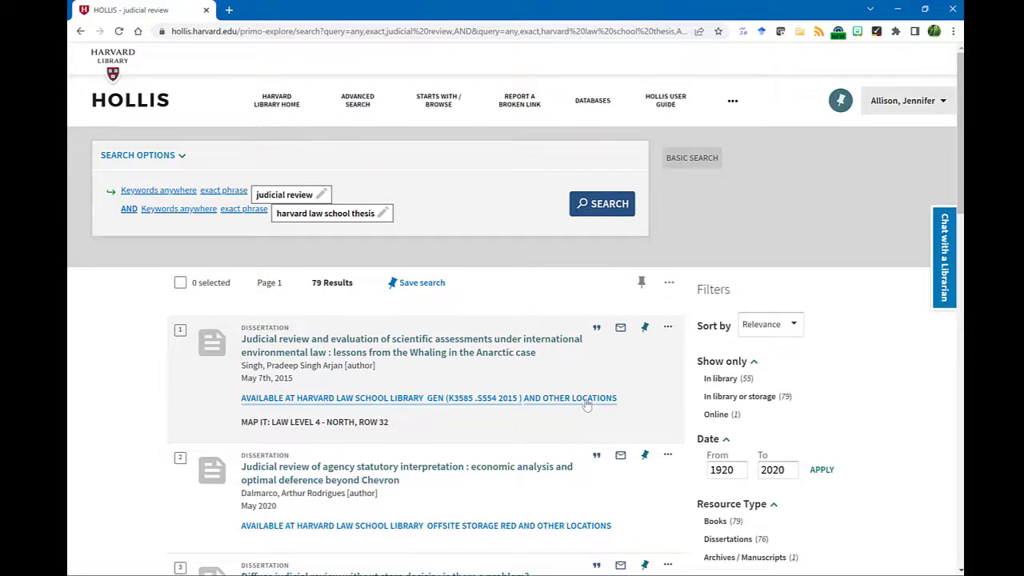
Look through the thesis results and sort them by Date-newest
scroll(587, 405, "down", 3)
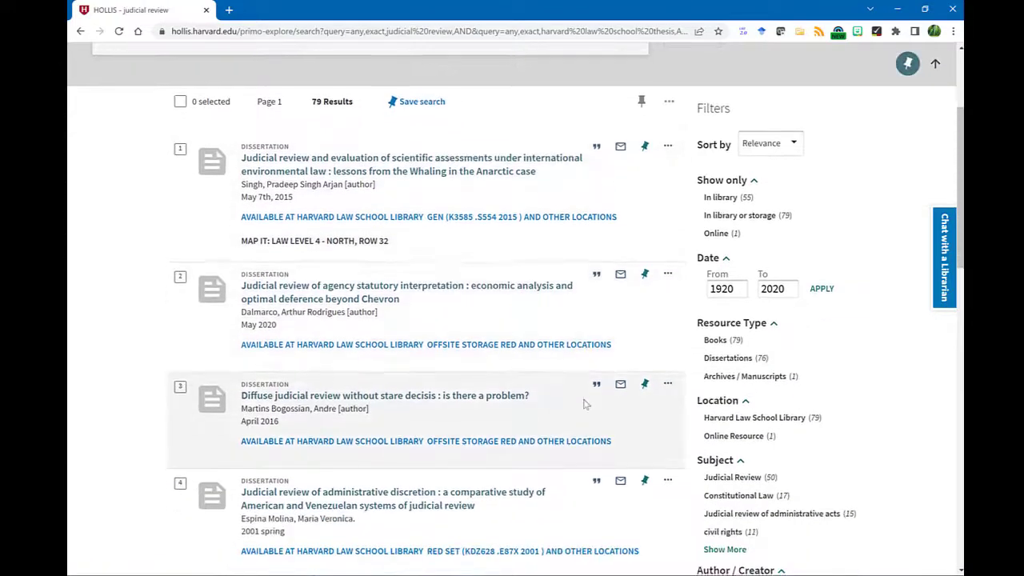
scroll(585, 405, "down", 1)
scroll(583, 405, "down", 3)
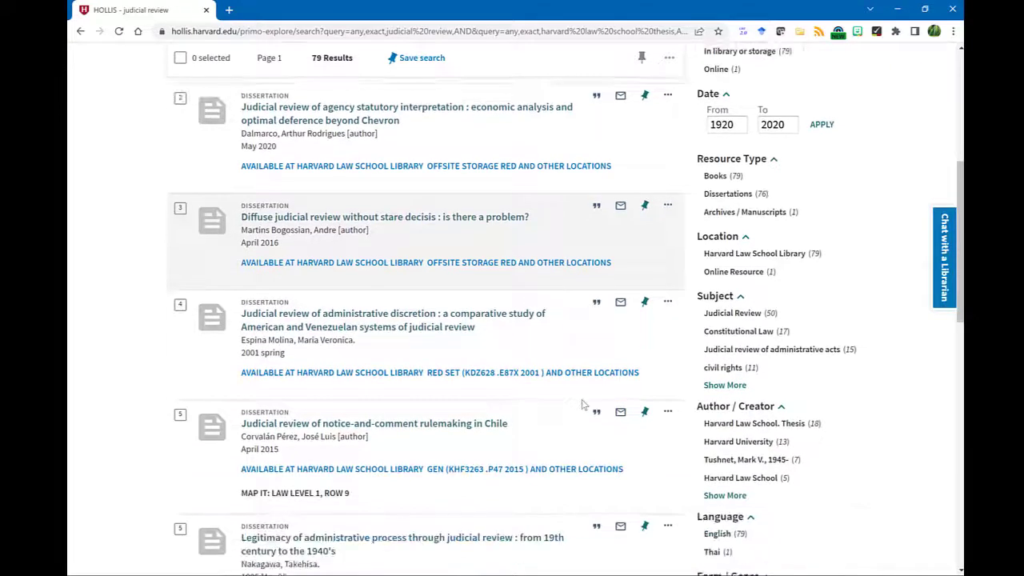
scroll(581, 404, "down", 3)
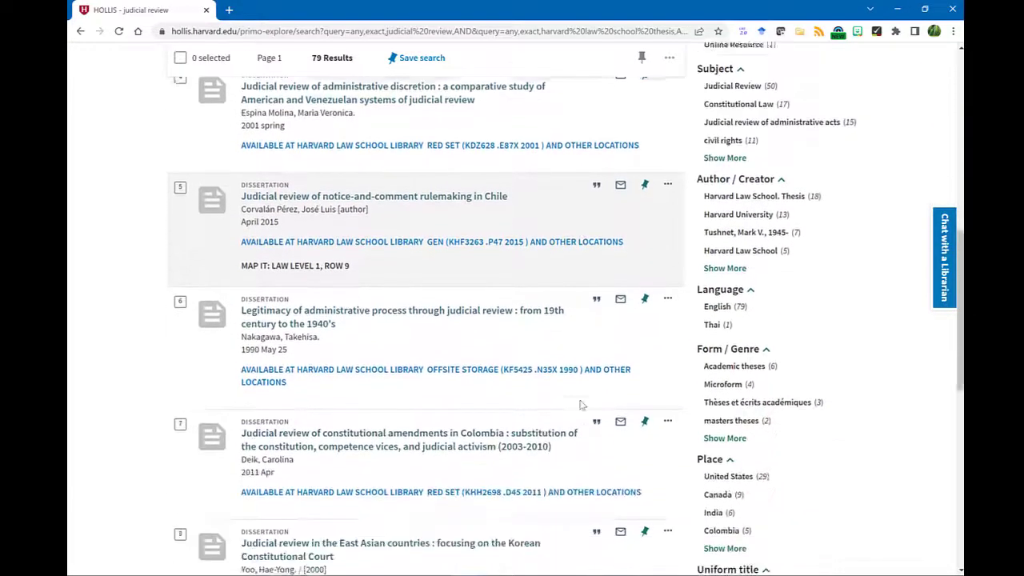
scroll(578, 406, "up", 8)
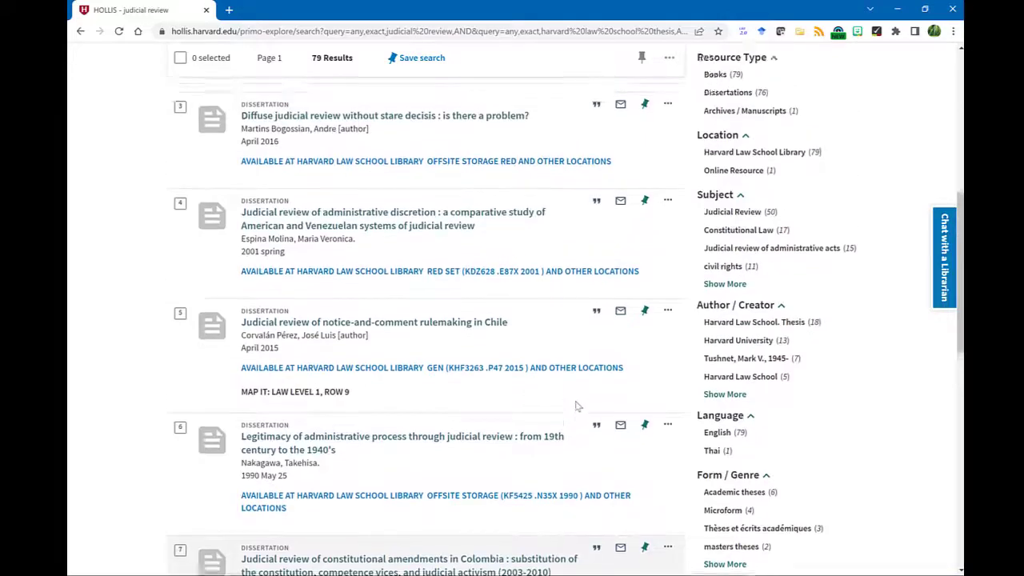
scroll(572, 402, "up", 2)
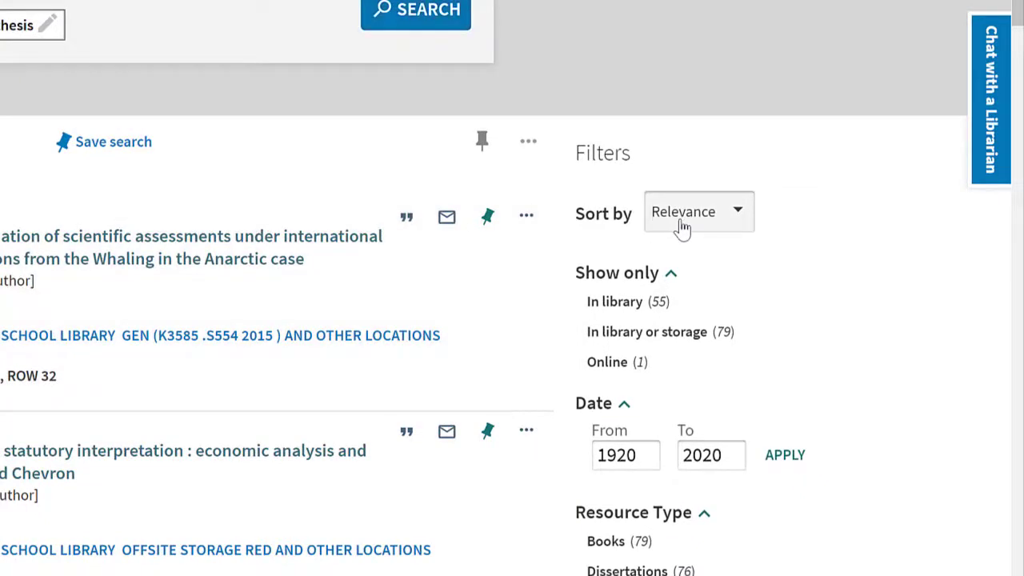
left_click(682, 229)
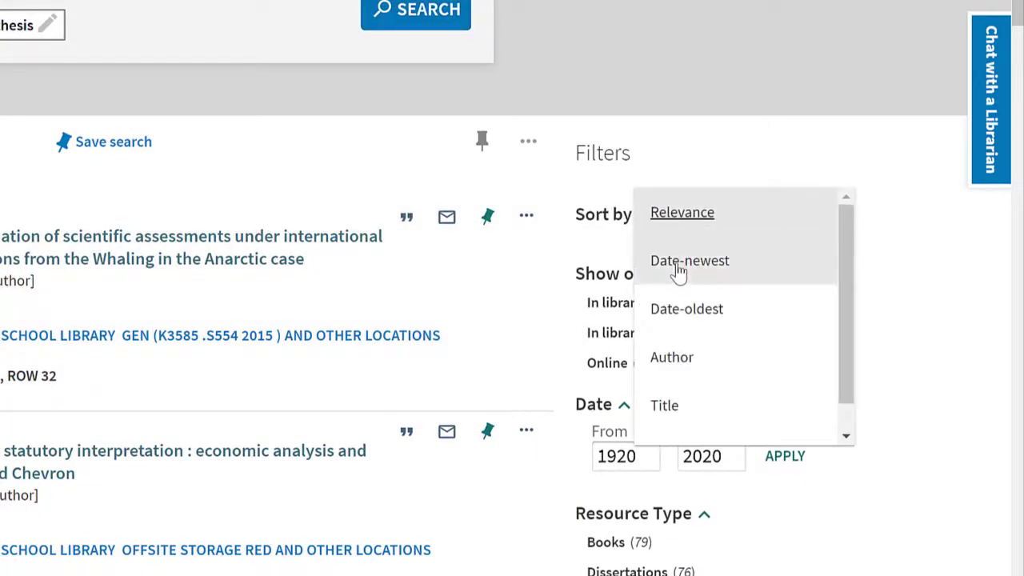
left_click(678, 267)
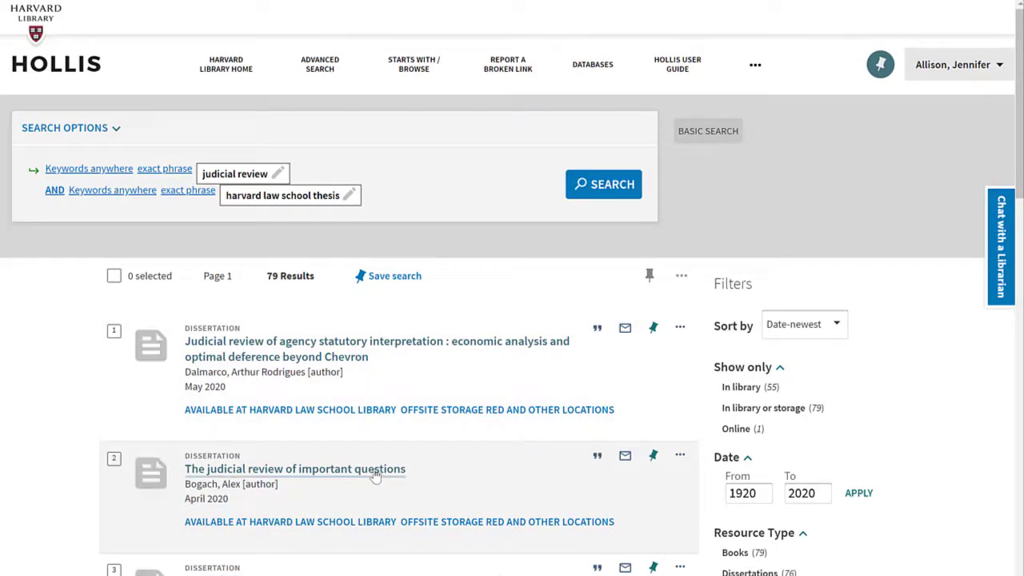
Open the record "The judicial review of important questions" and examine its details and the Harvard Law School Library GEN holdings
left_click(375, 474)
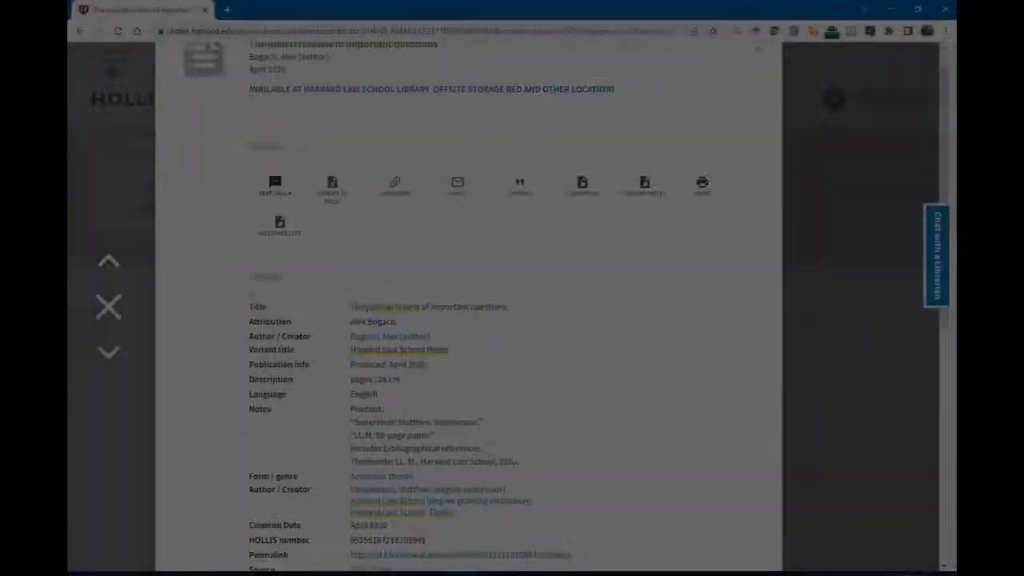
scroll(490, 458, "down", 3)
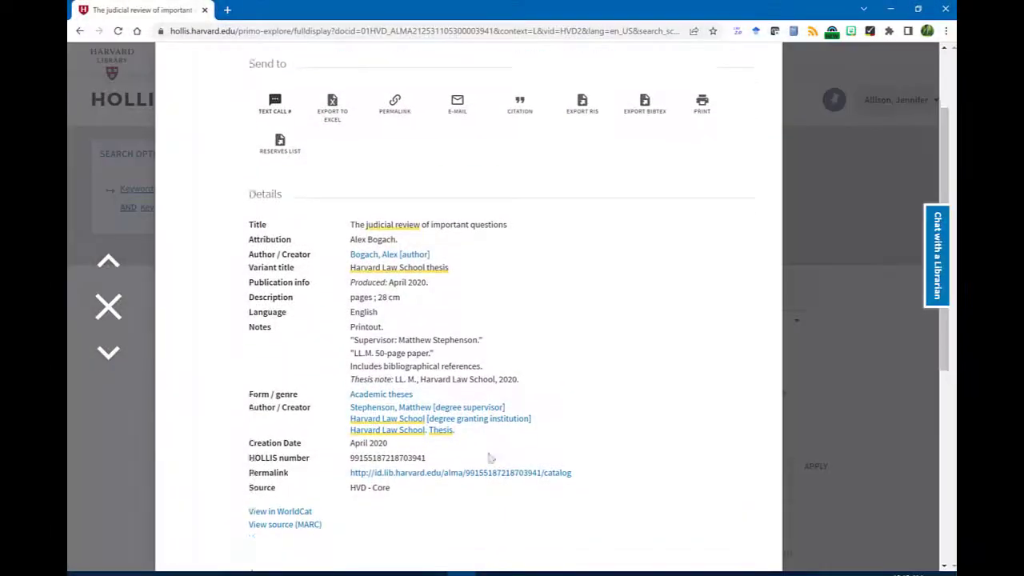
scroll(490, 457, "down", 3)
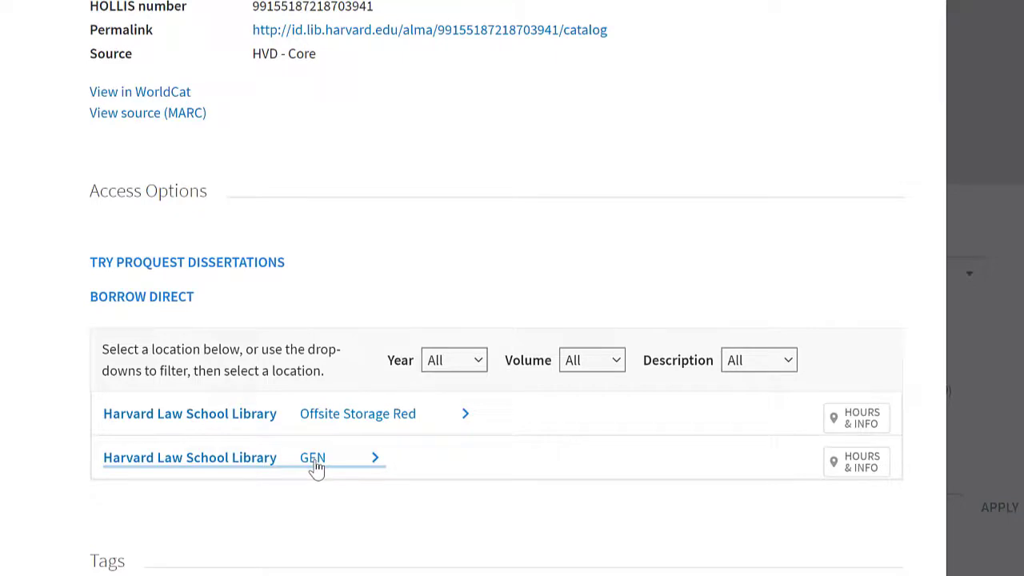
left_click(316, 468)
scroll(343, 469, "down", 3)
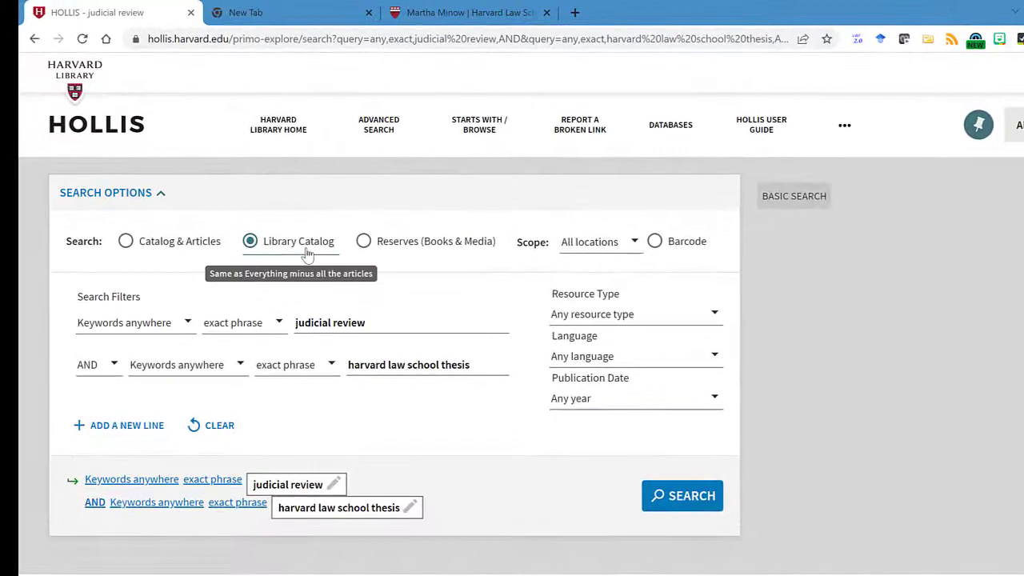
Change the first search line to Author / creator with the contains operator and clear its search term
left_click(142, 330)
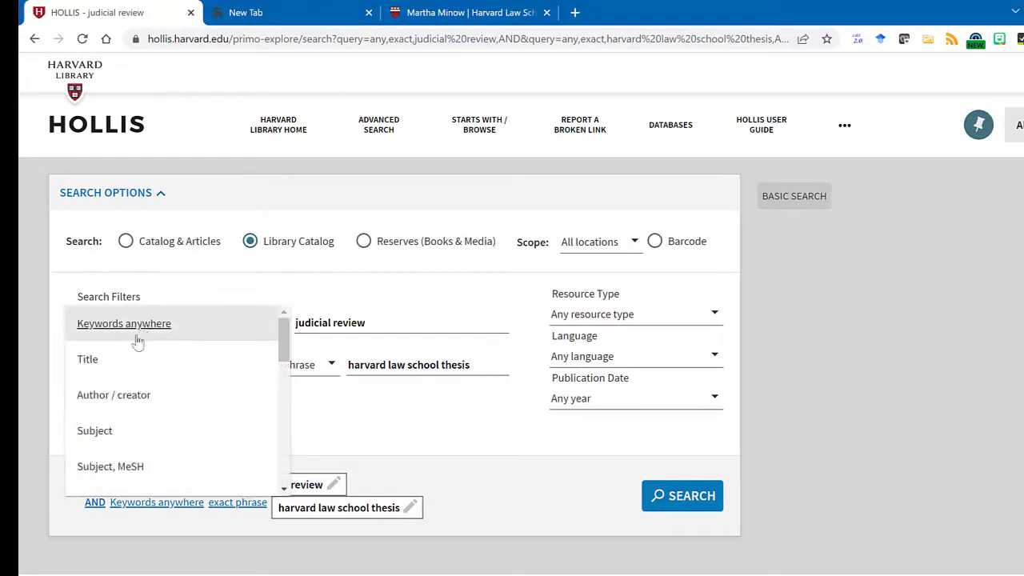
left_click(132, 403)
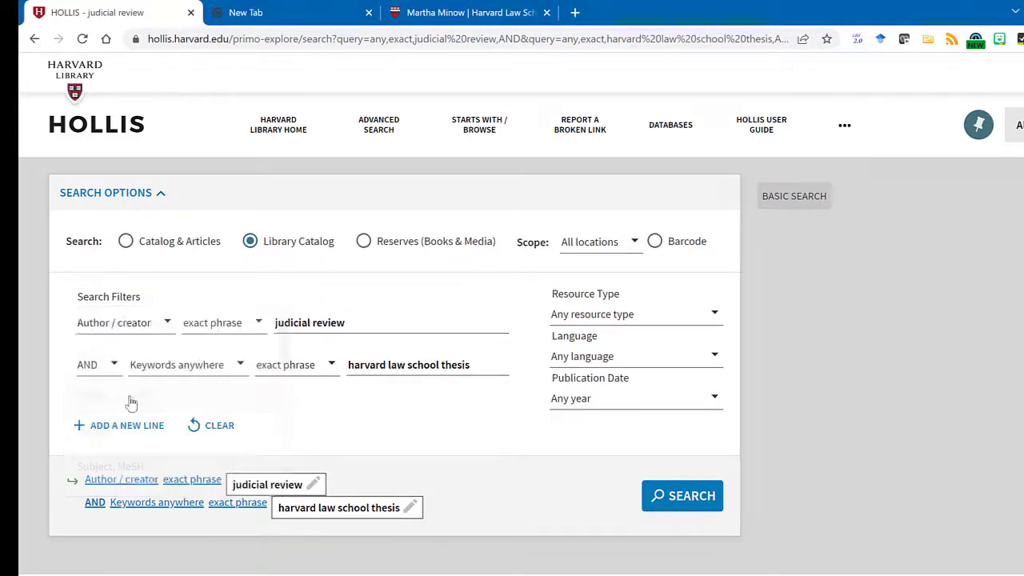
left_click(222, 330)
left_click(217, 288)
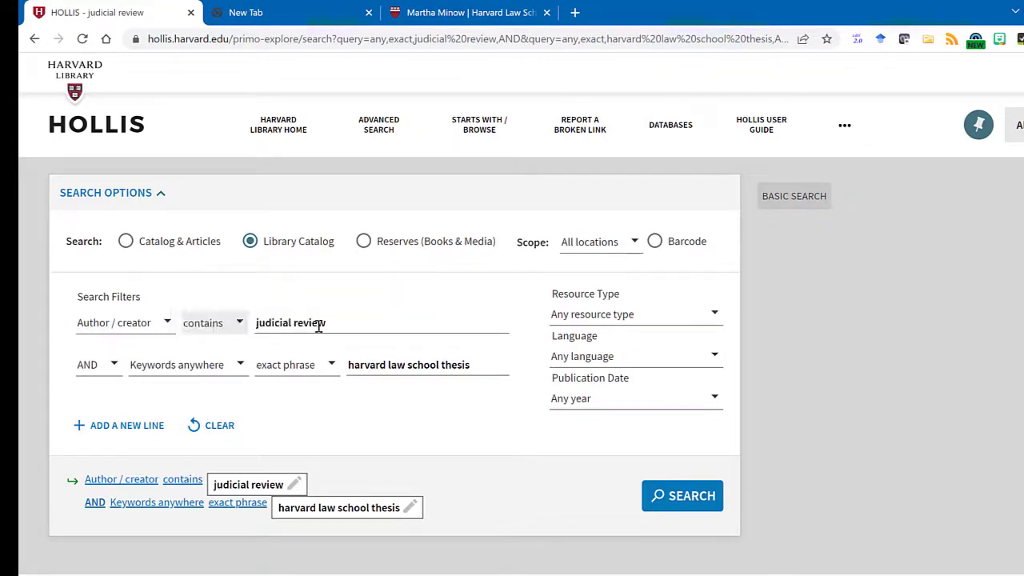
left_click_drag(340, 326, 254, 325)
key("BackSpace")
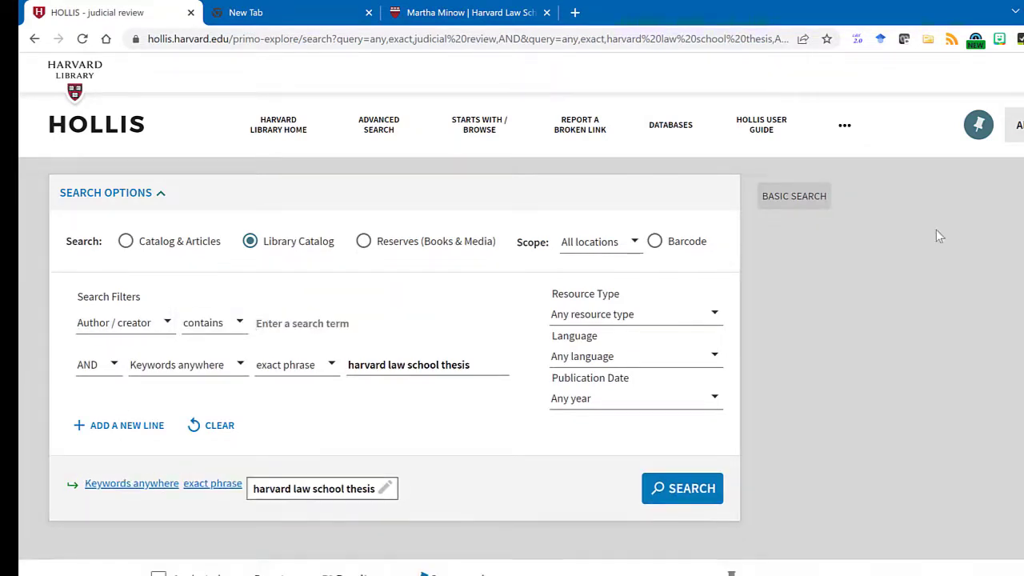
Enter "martha AND minow" as the author / creator term and run the search, keeping the thesis phrase line
type("martha ")
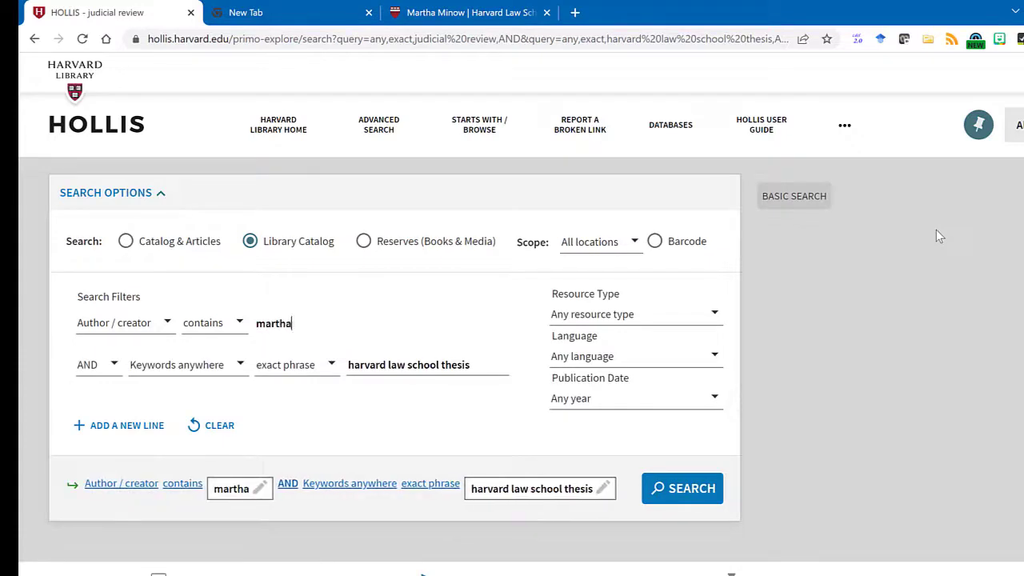
type("AND mi")
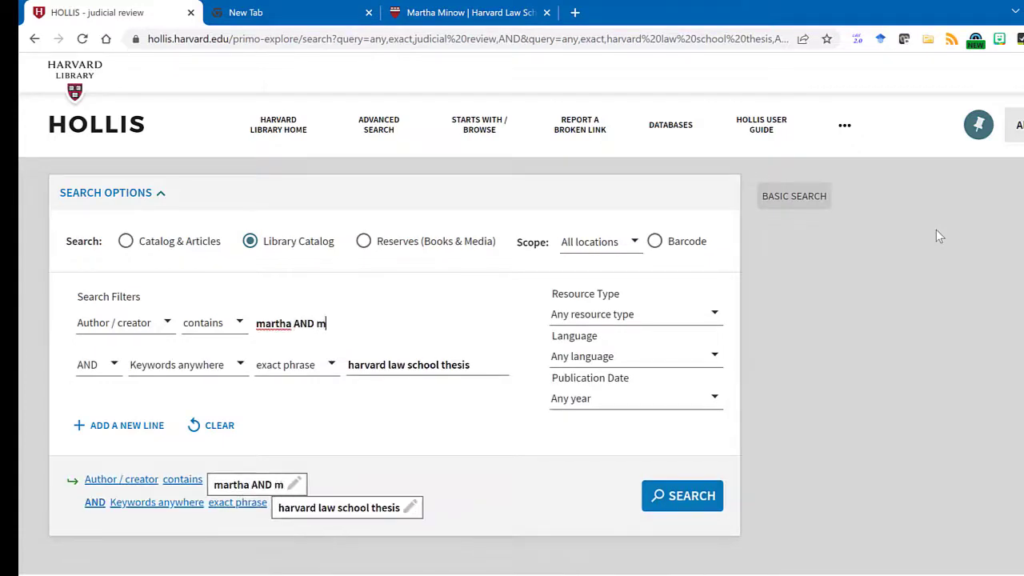
type("now")
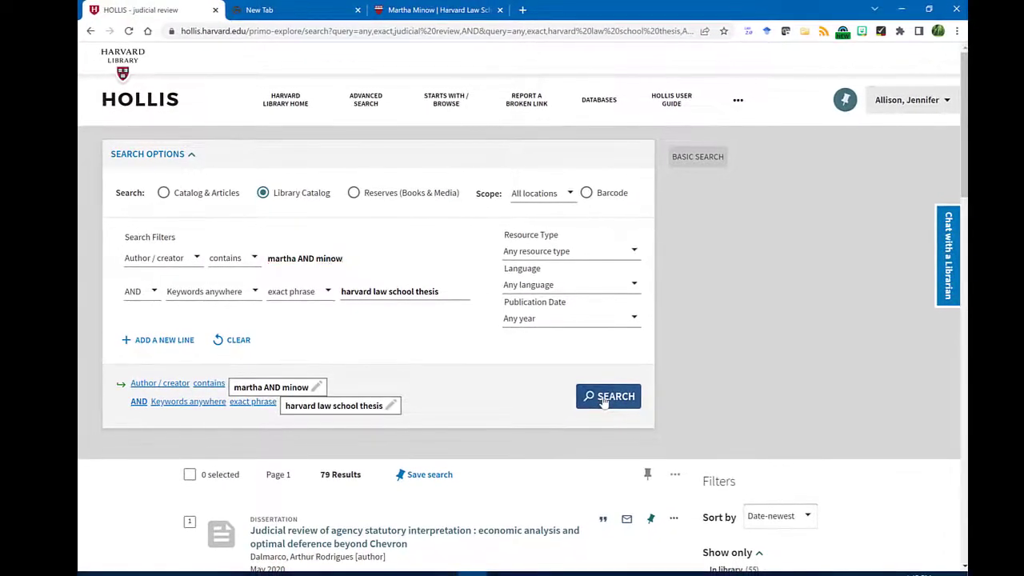
left_click(605, 398)
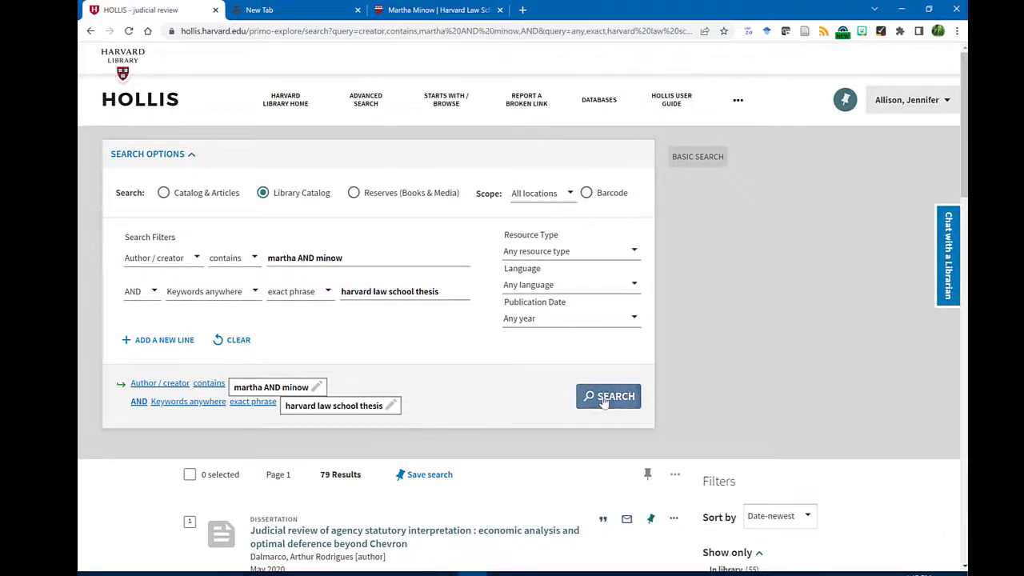